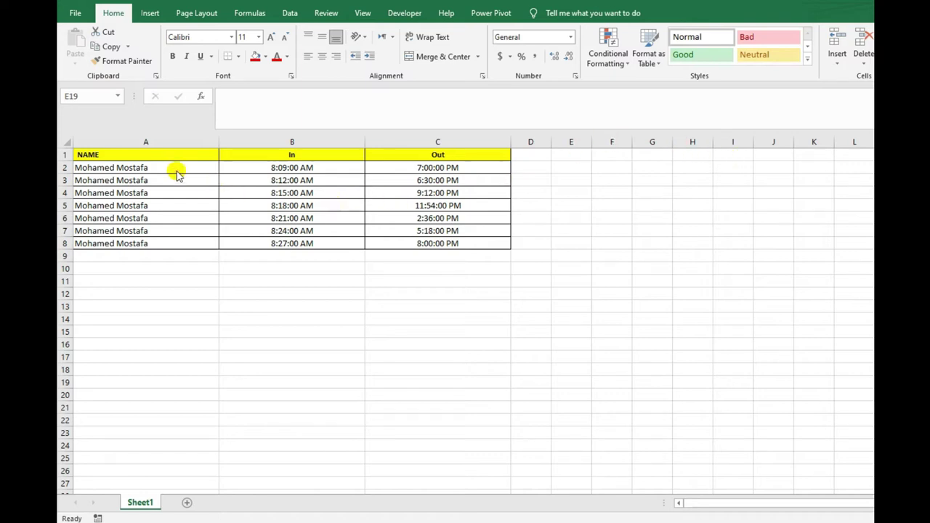
Step: Inspect the A2, B2 and C2 entries, then select C2:C8 to see the 206:30:00 status-bar sum
click(183, 168)
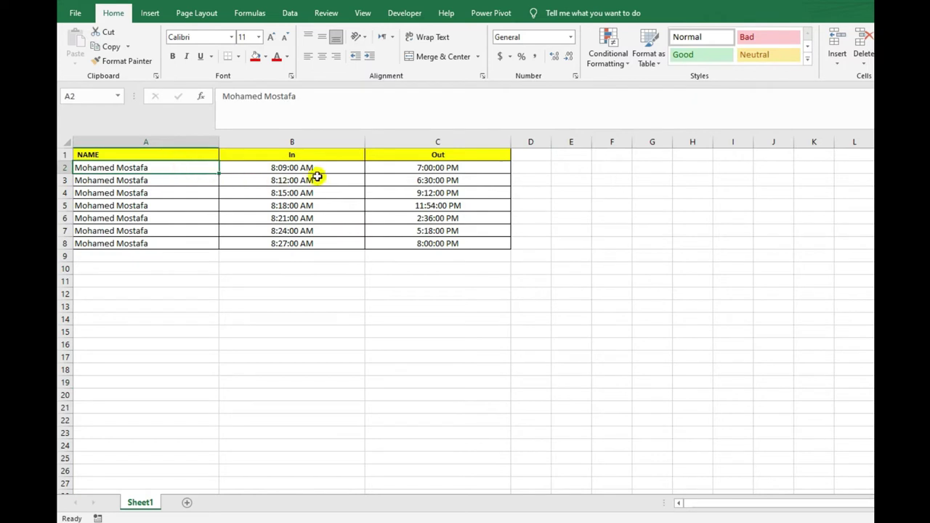
click(312, 168)
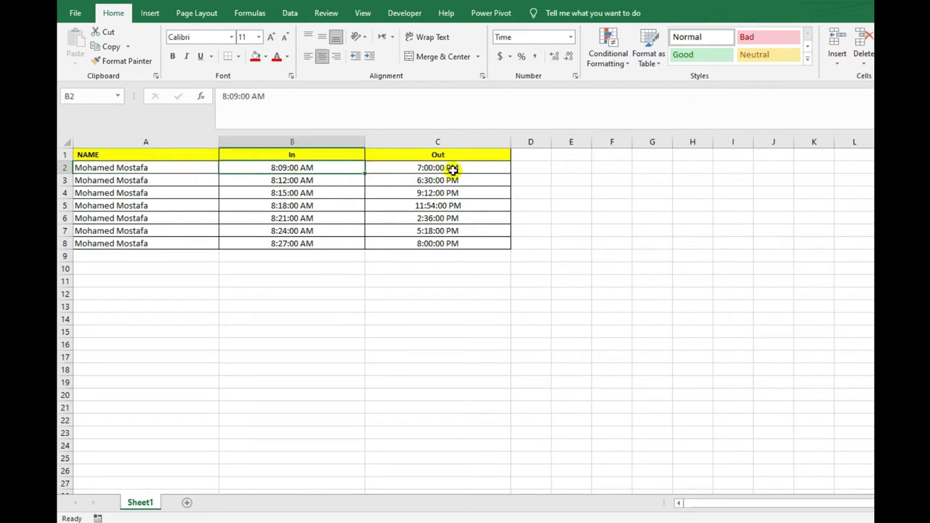
click(463, 169)
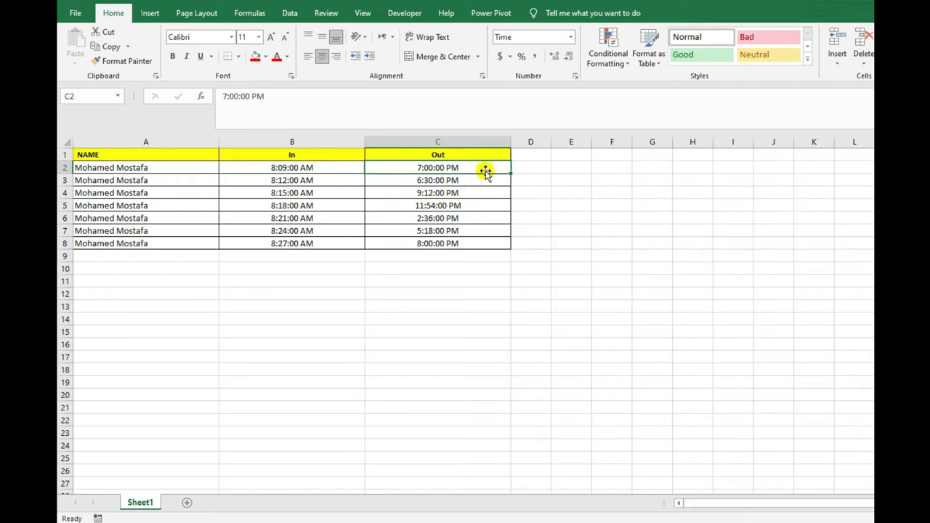
click(189, 166)
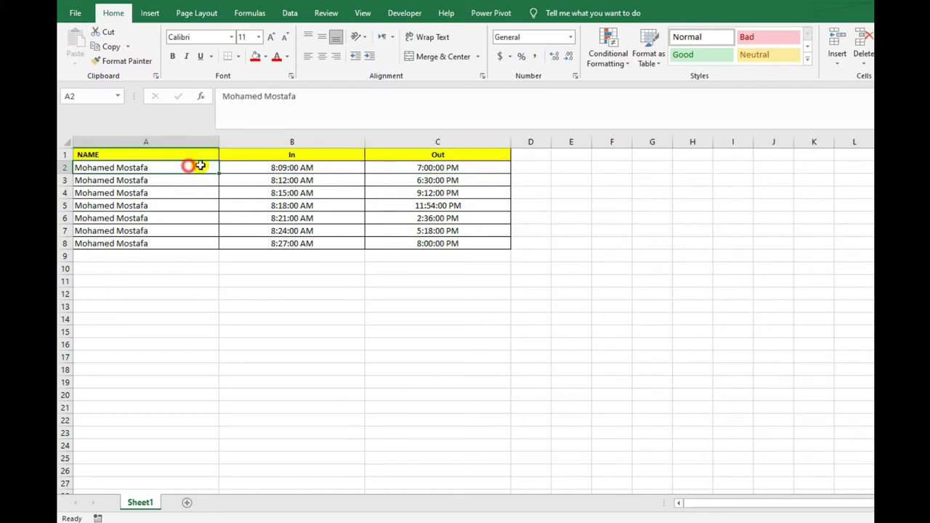
click(288, 169)
click(445, 170)
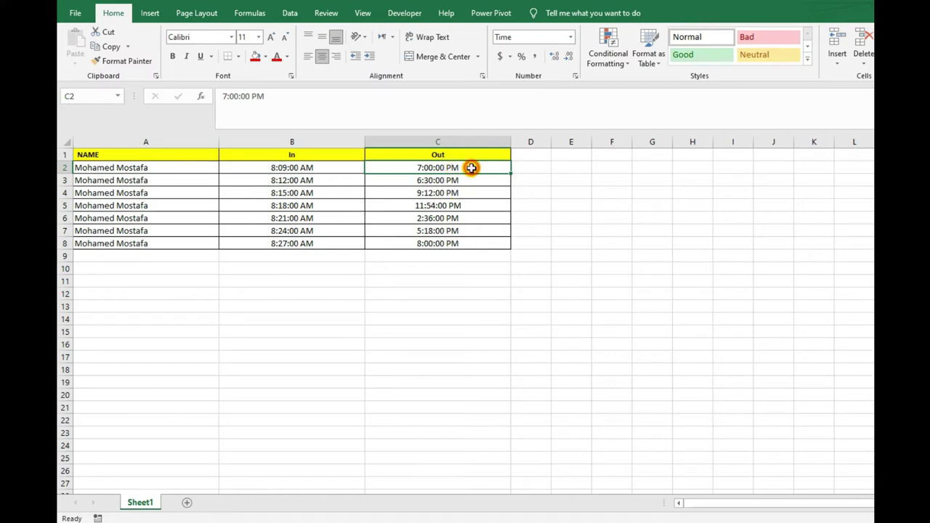
drag(472, 169, 462, 245)
drag(460, 167, 465, 241)
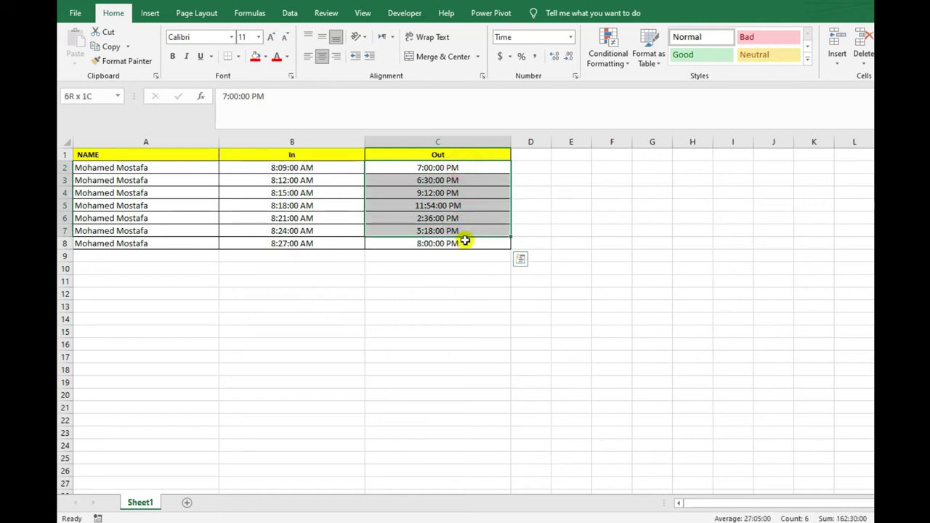
drag(473, 166, 465, 244)
click(846, 518)
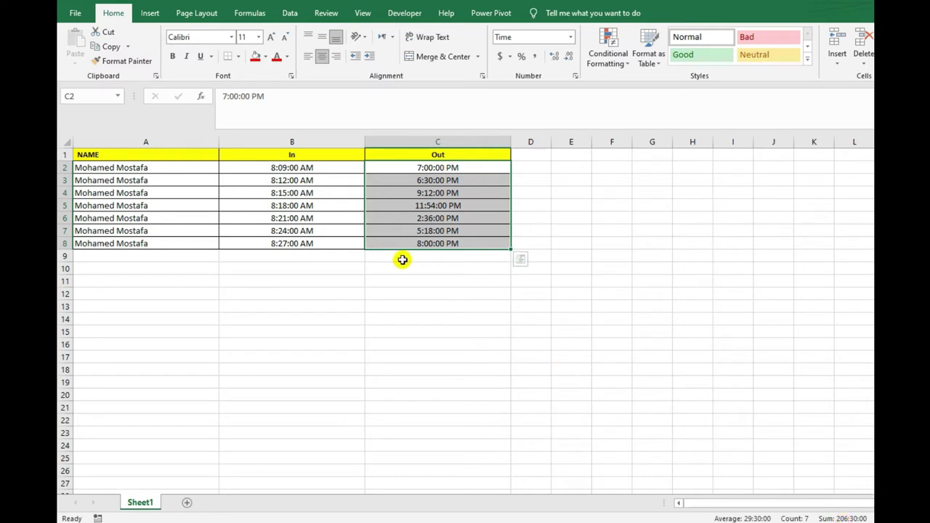
Step: Enter =SUM(C2:C8) in C9 to total the Out times
click(405, 257)
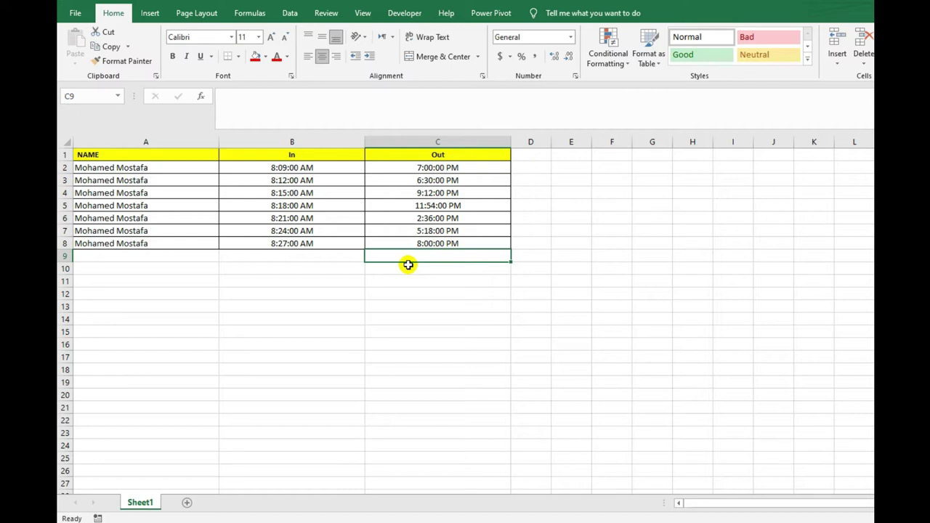
text(=)
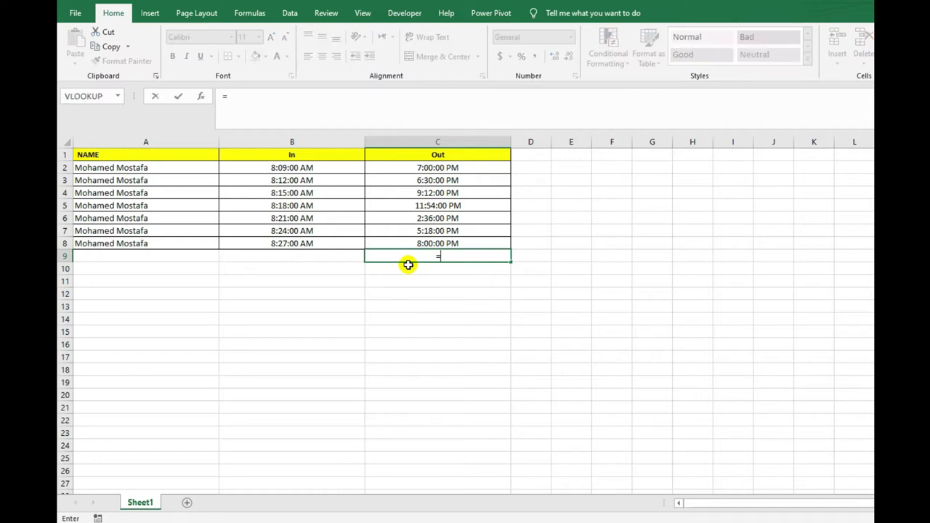
text(sum)
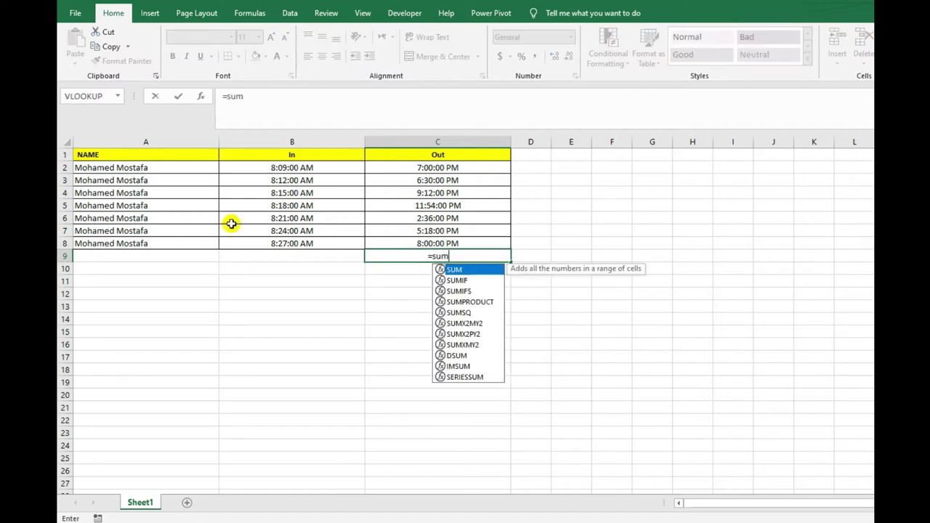
double_click(462, 271)
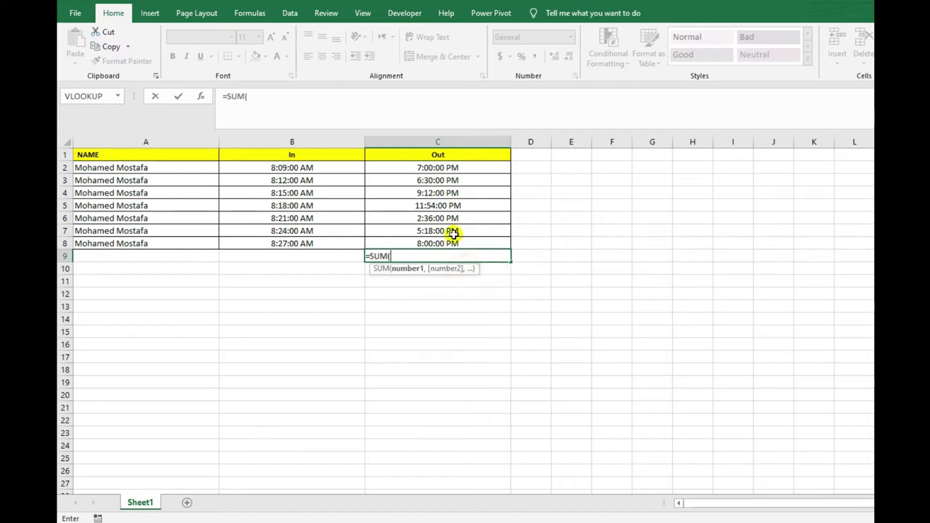
drag(445, 167, 442, 239)
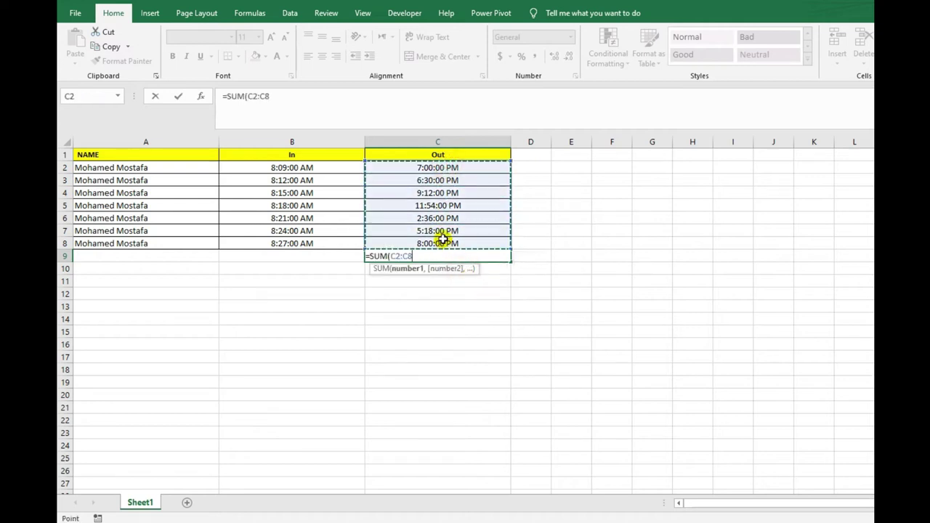
text())
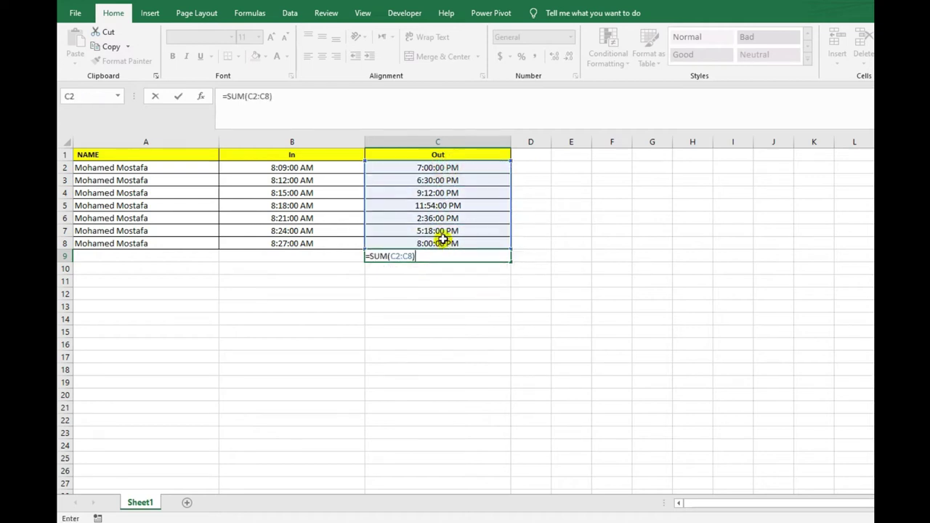
key(Return)
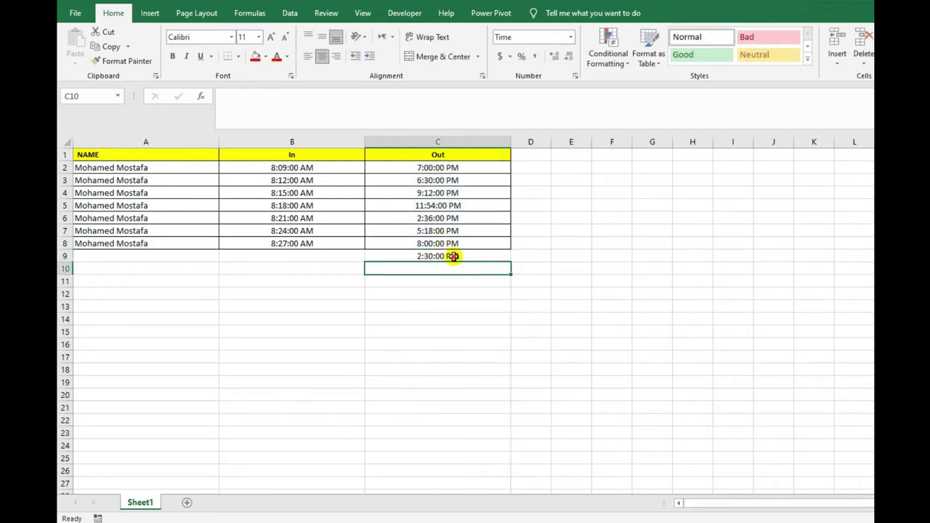
Step: Give cell C9 a yellow fill
click(452, 256)
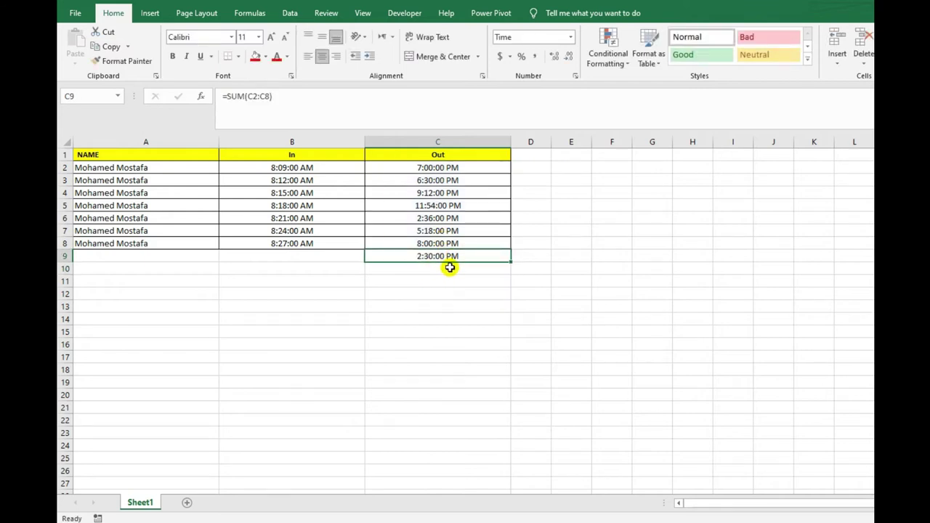
click(468, 280)
click(462, 258)
click(265, 56)
click(291, 155)
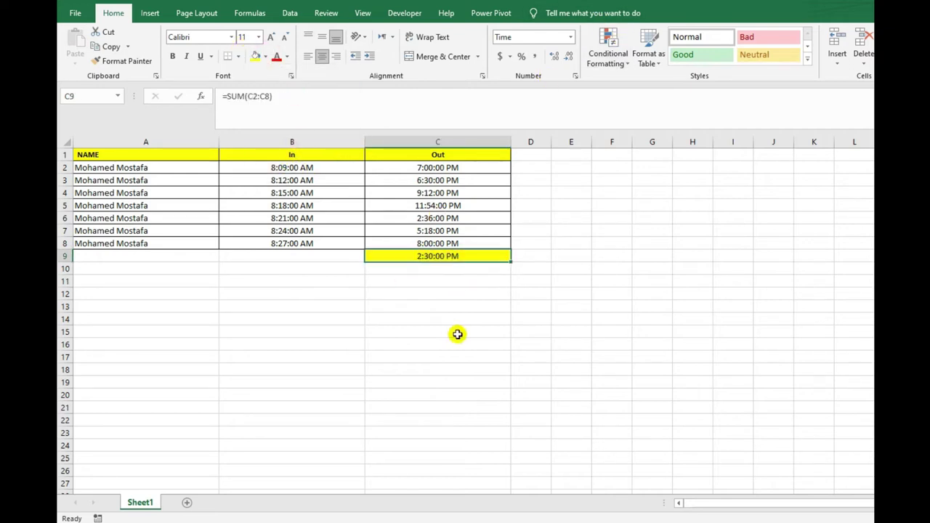
Step: Try the General number format on C9, undo it, and reselect C9
click(566, 36)
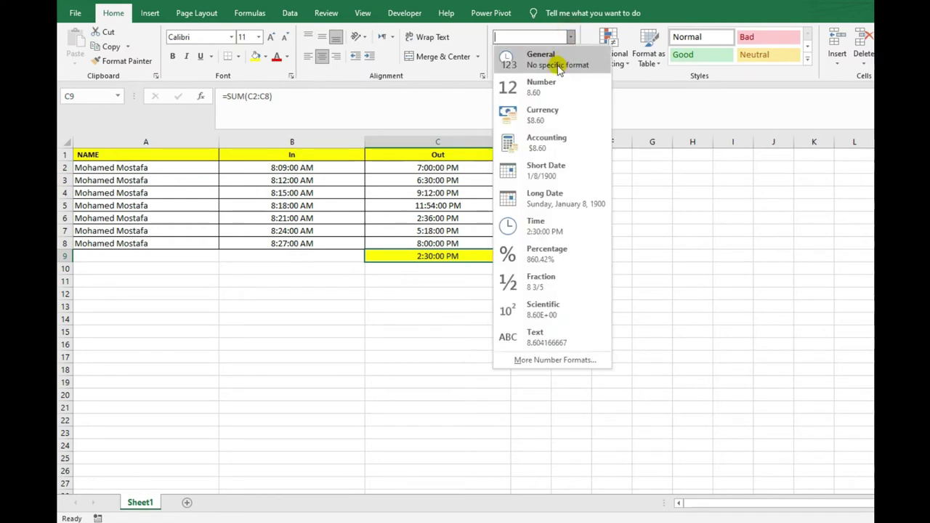
click(554, 64)
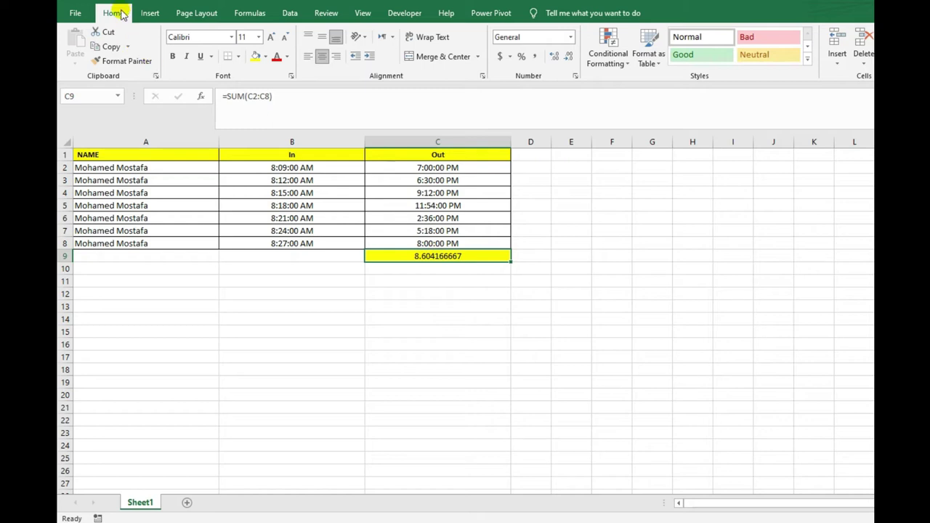
key(ctrl+z)
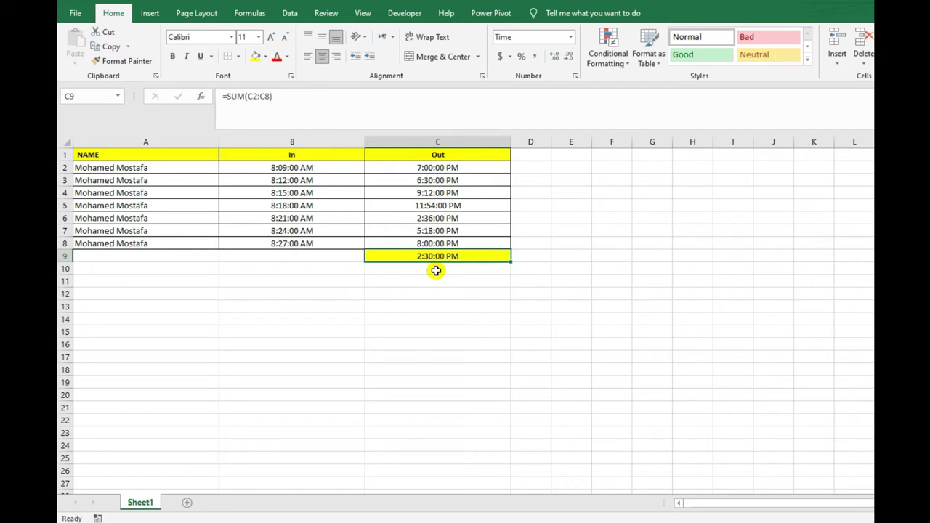
drag(460, 168, 467, 244)
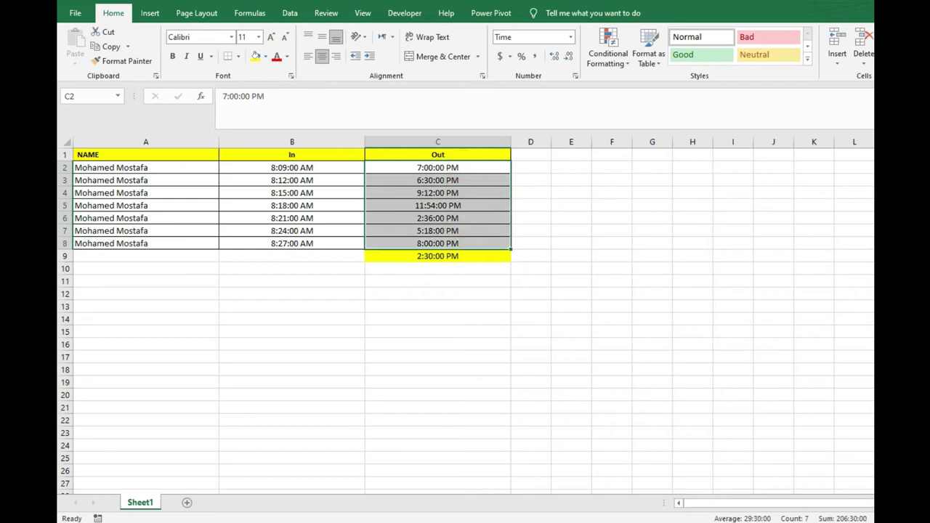
click(425, 283)
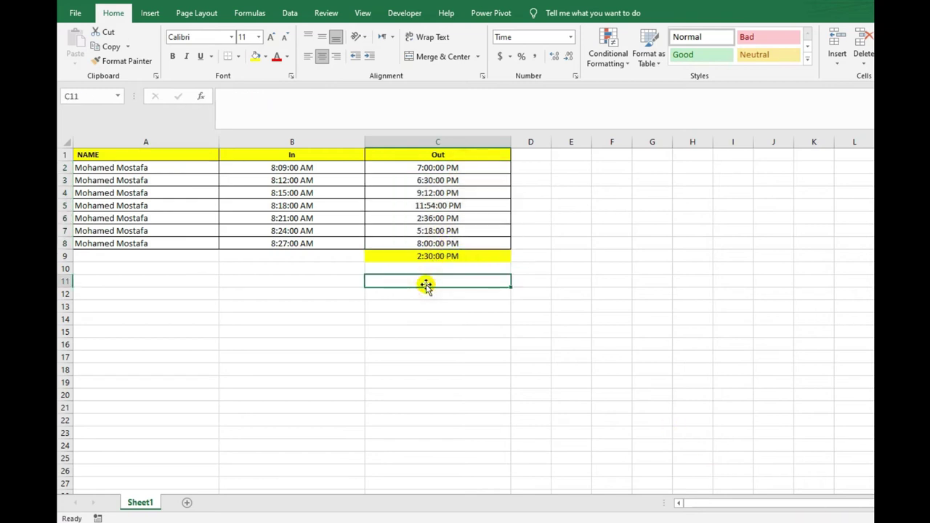
click(444, 256)
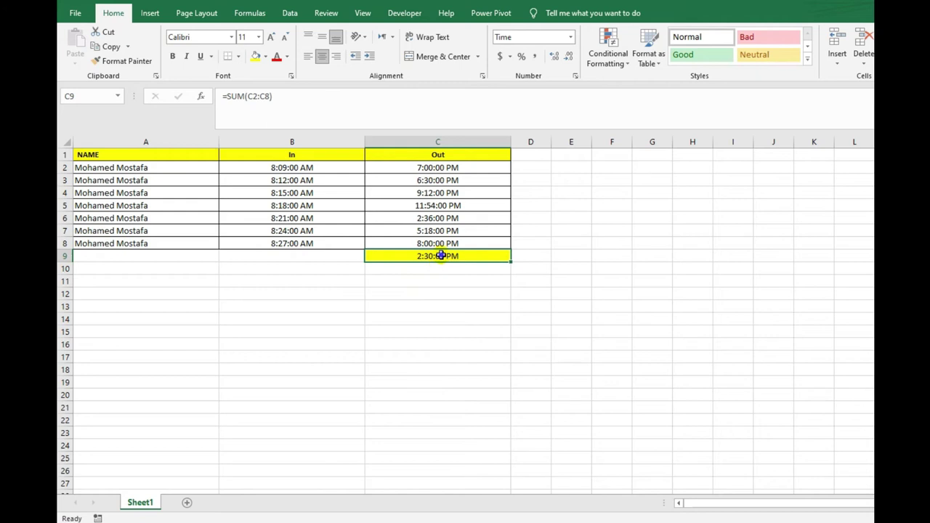
Step: Open Format Cells for C9 and browse the Custom number format codes
right_click(440, 256)
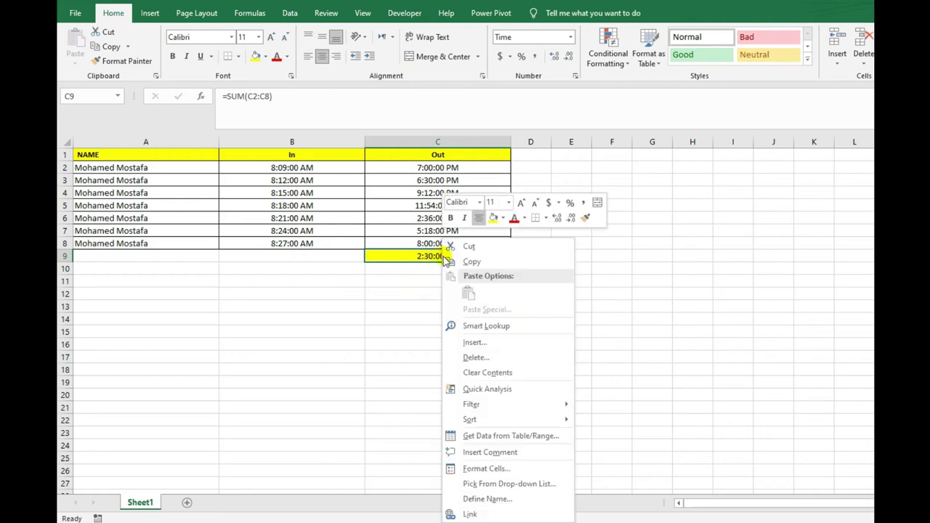
click(482, 469)
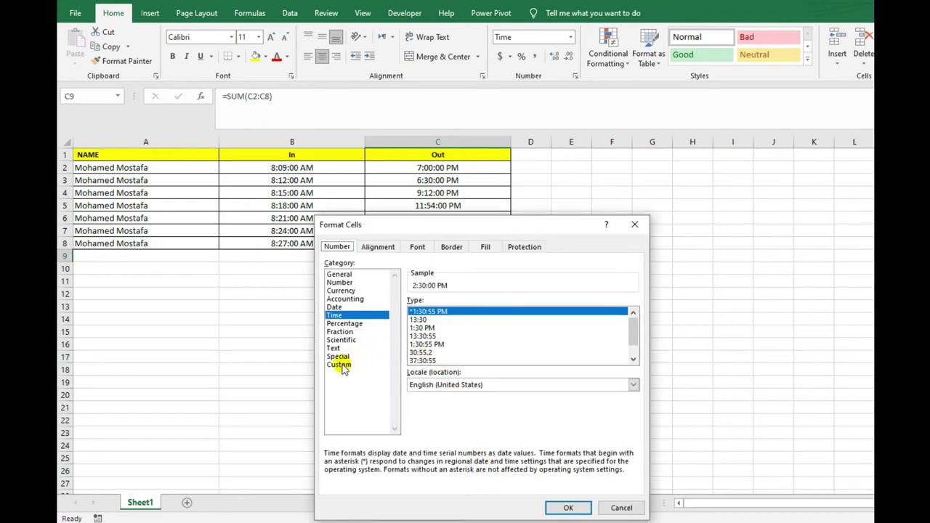
click(349, 368)
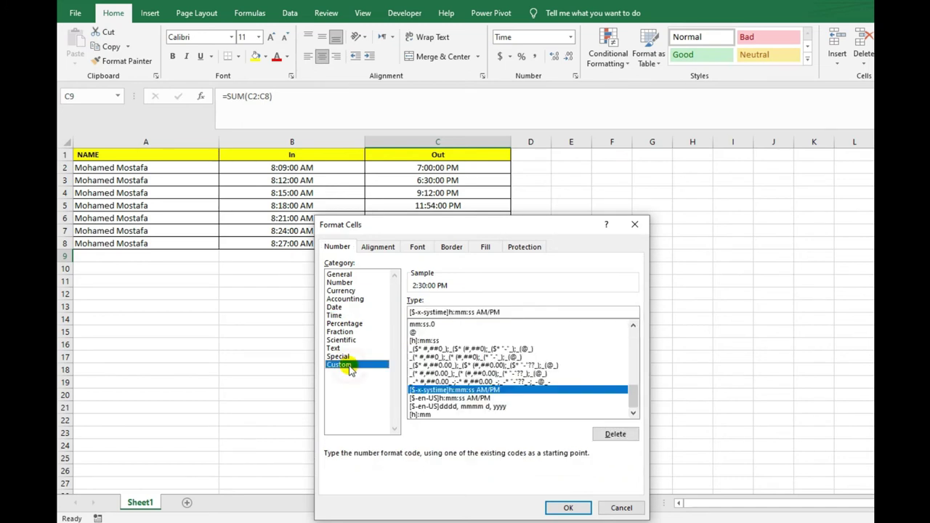
click(454, 350)
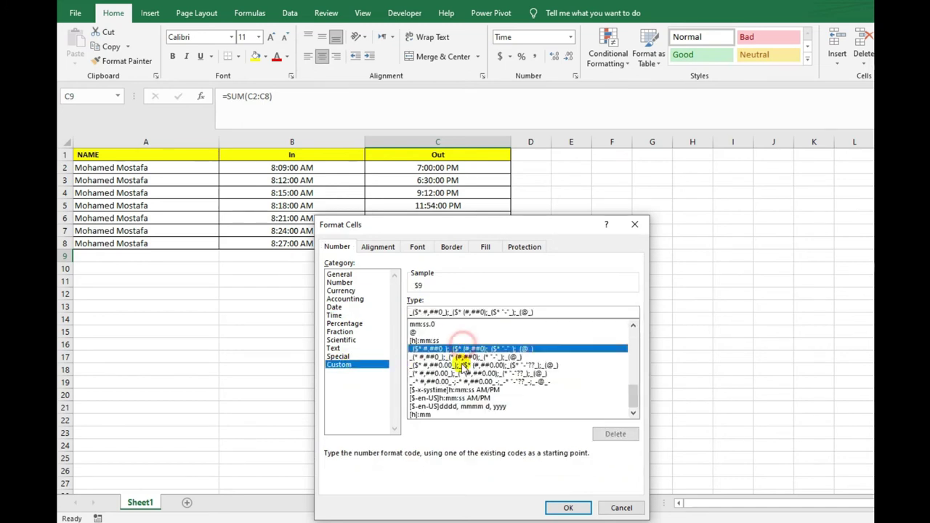
scroll(489, 389, up, 4)
scroll(488, 385, up, 7)
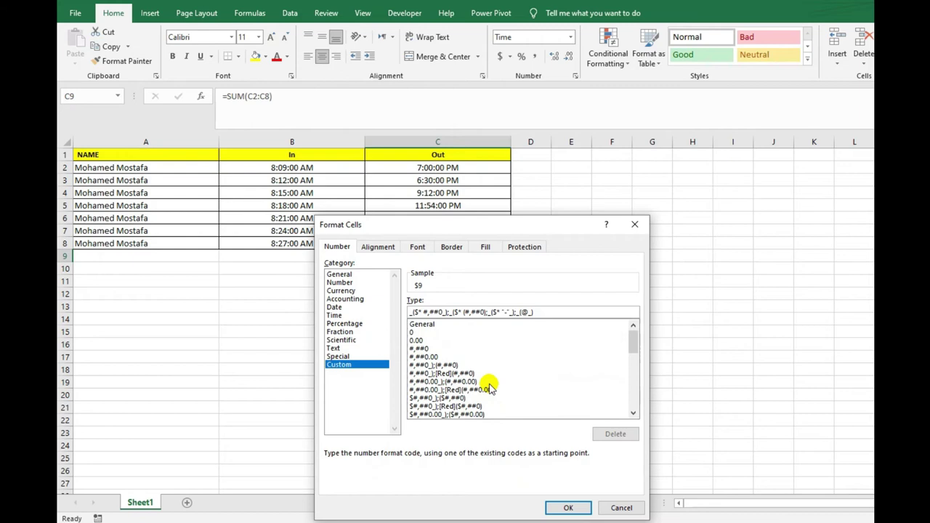
click(489, 342)
Step: Trim the [h]:mm:ss code to [h]:mm and apply it to C9
scroll(491, 346, down, 3)
scroll(492, 347, down, 2)
scroll(490, 347, down, 5)
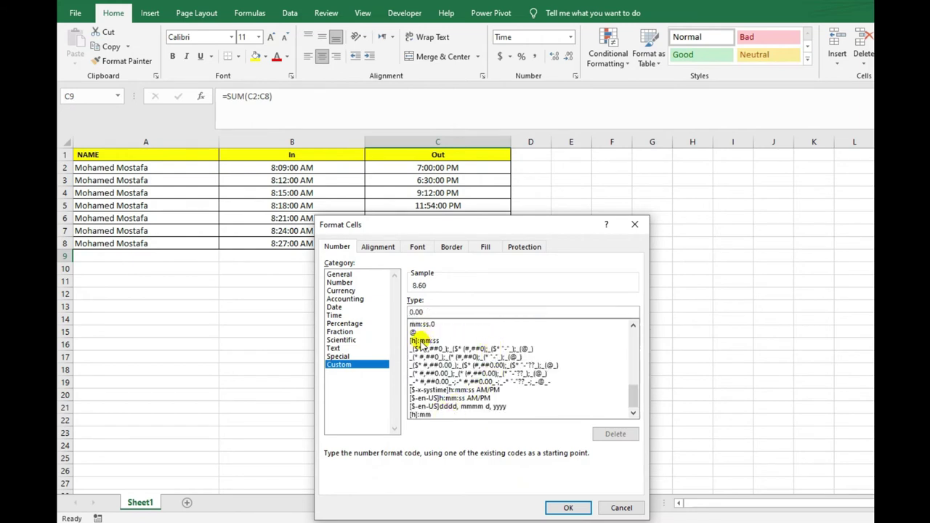
click(426, 340)
click(468, 313)
key(BackSpace)
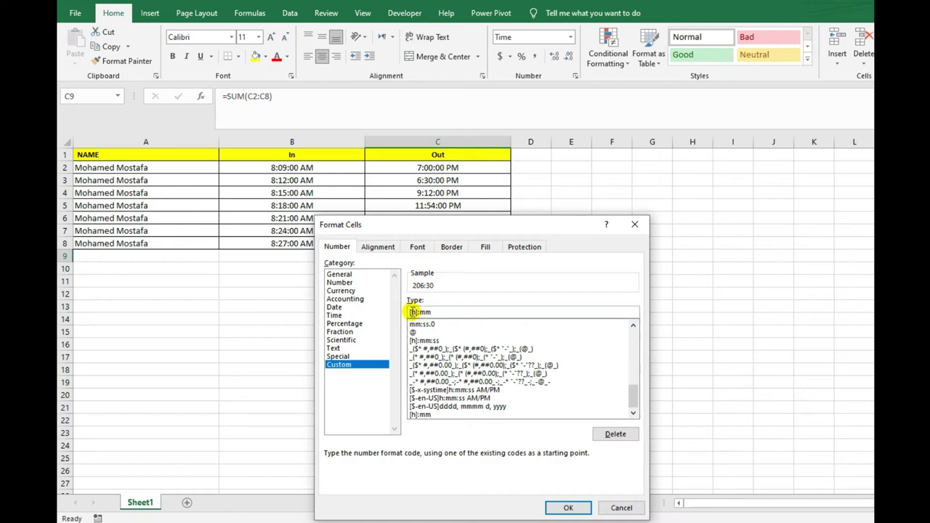
click(568, 508)
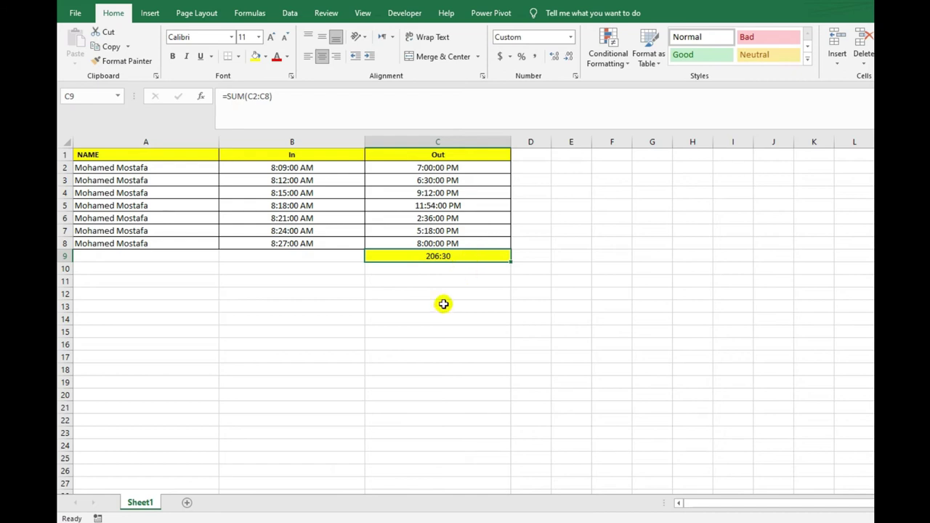
Step: Enlarge C9's text to size 16, then review its [h]:mm format and cancel without changes
click(270, 37)
click(270, 37)
click(270, 37)
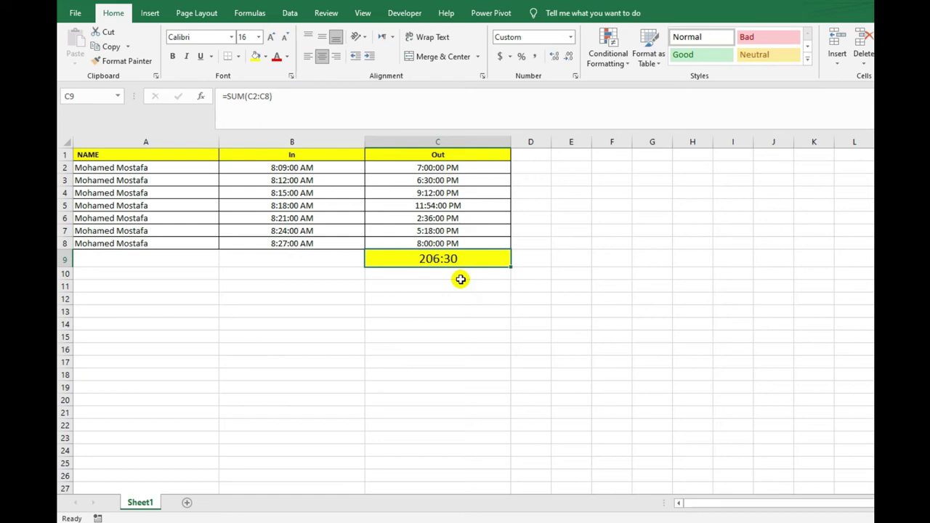
right_click(460, 254)
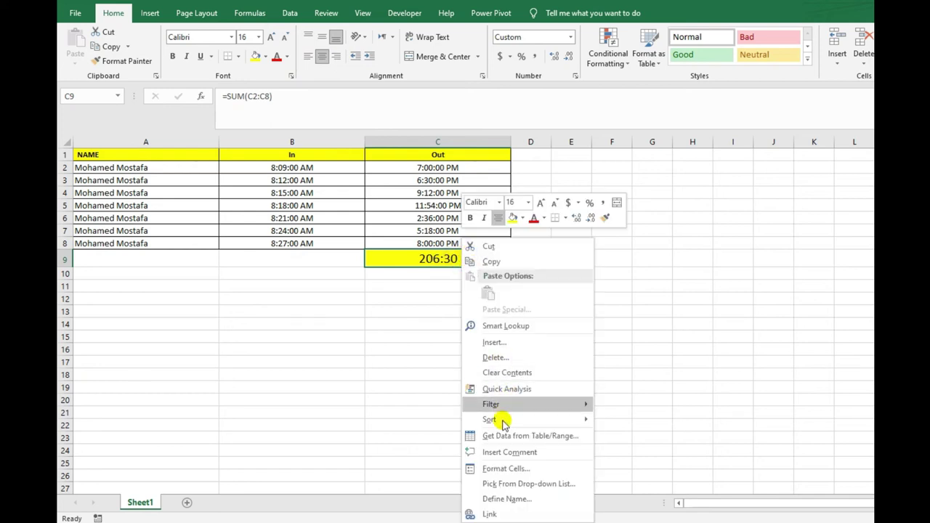
click(501, 468)
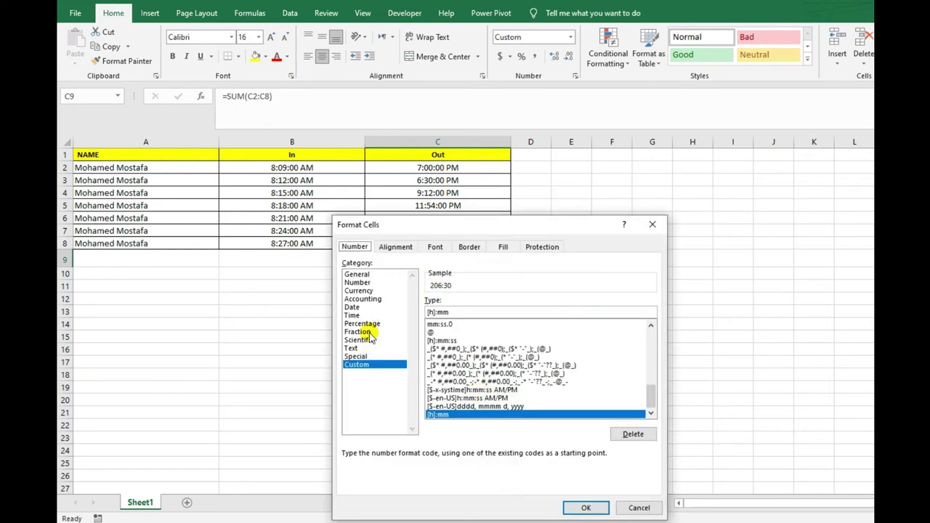
click(363, 365)
click(466, 310)
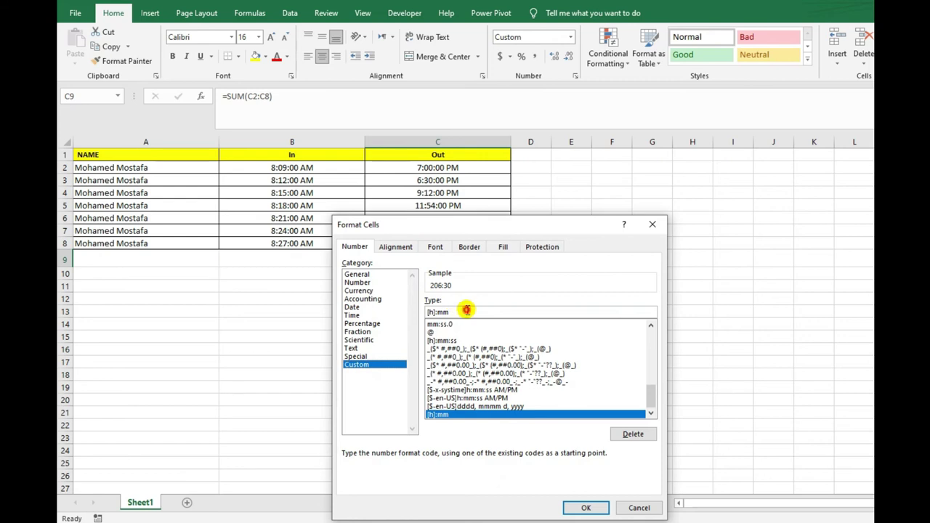
click(639, 508)
Step: Enter =SUM(B2:B8) in B9 to total the In times
click(318, 260)
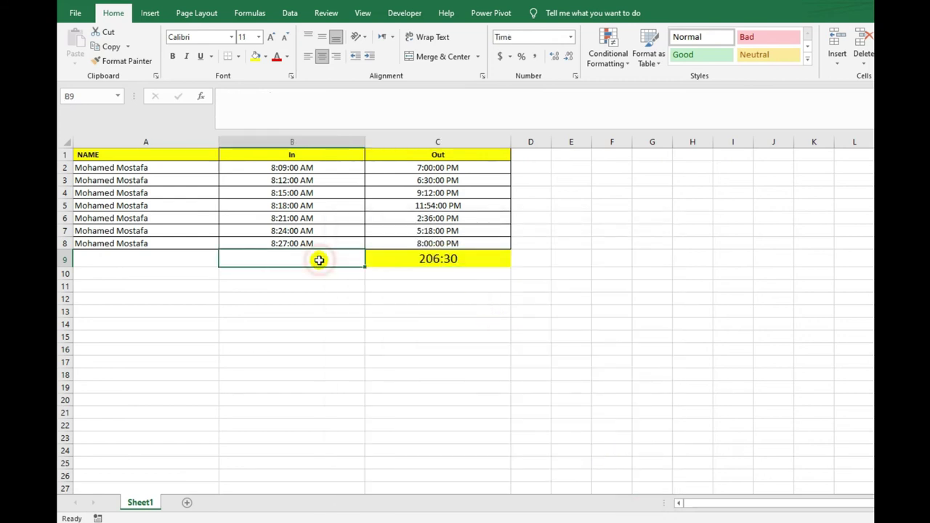
text(=sum)
key(Tab)
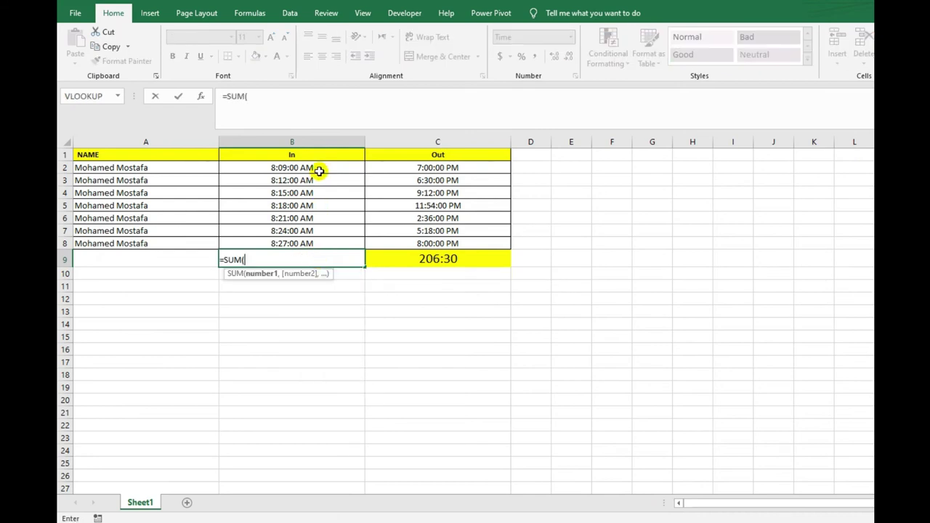
drag(319, 168, 311, 239)
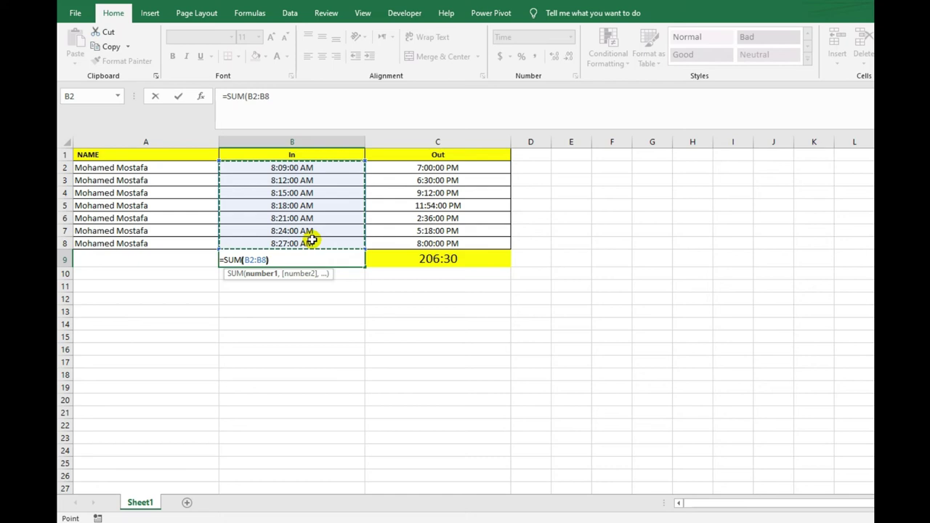
key(Return)
Step: Format B9 as General, then as Number, showing 2.42
click(317, 257)
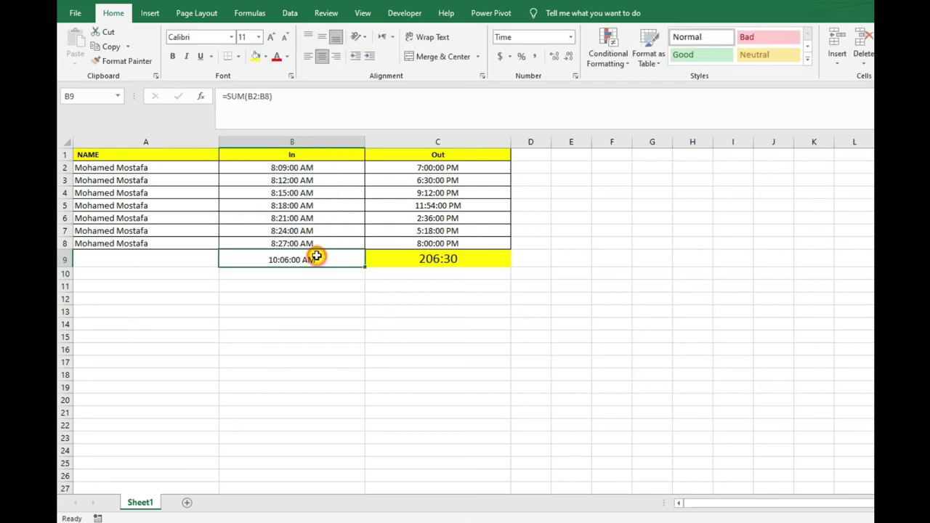
click(570, 36)
click(552, 56)
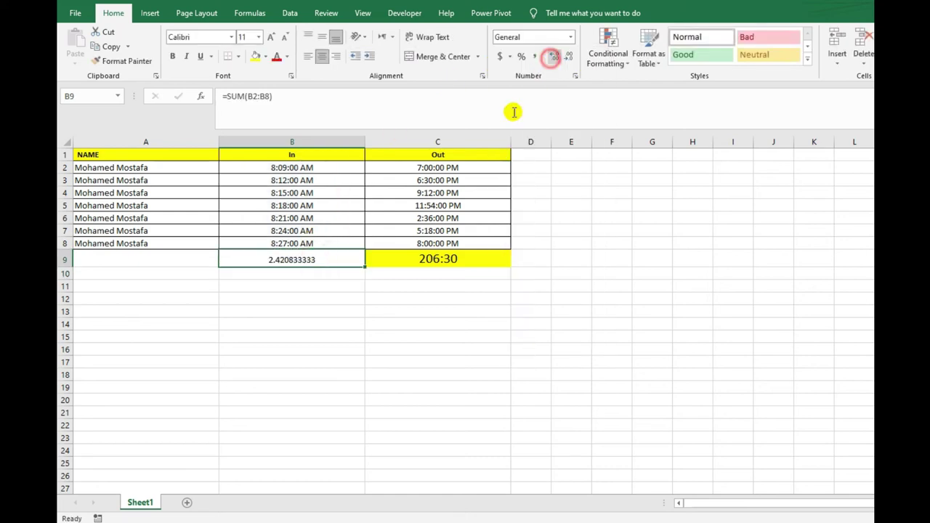
click(570, 36)
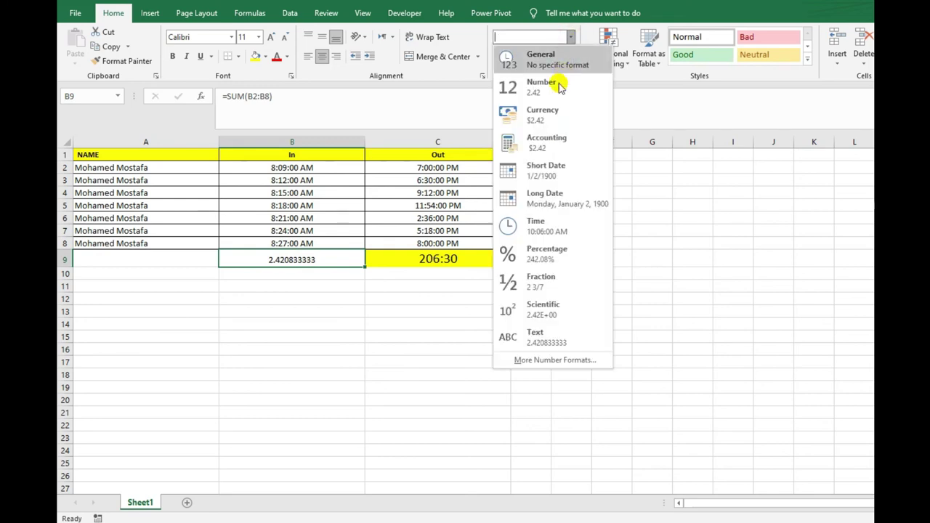
click(558, 87)
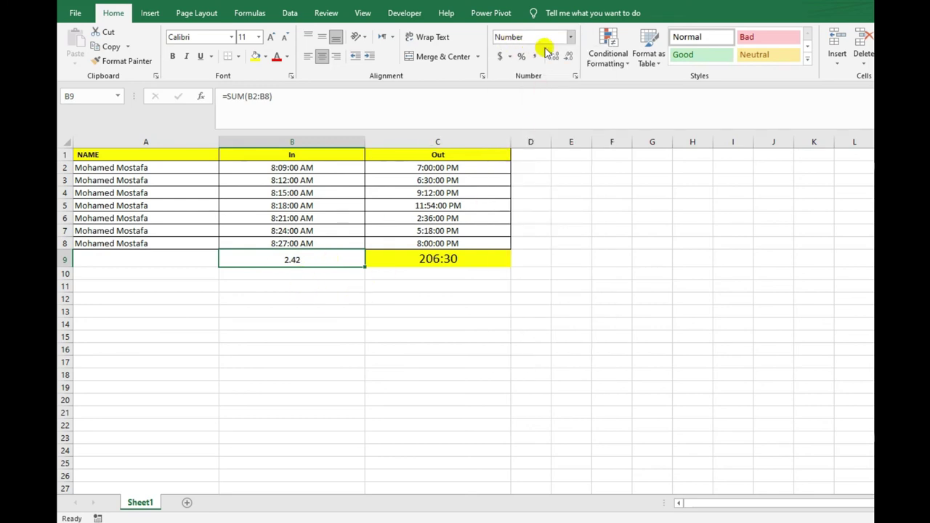
Step: Give B9 the custom [h]:mm format, trimmed from [h]:mm:ss, so it shows 58:06
right_click(290, 259)
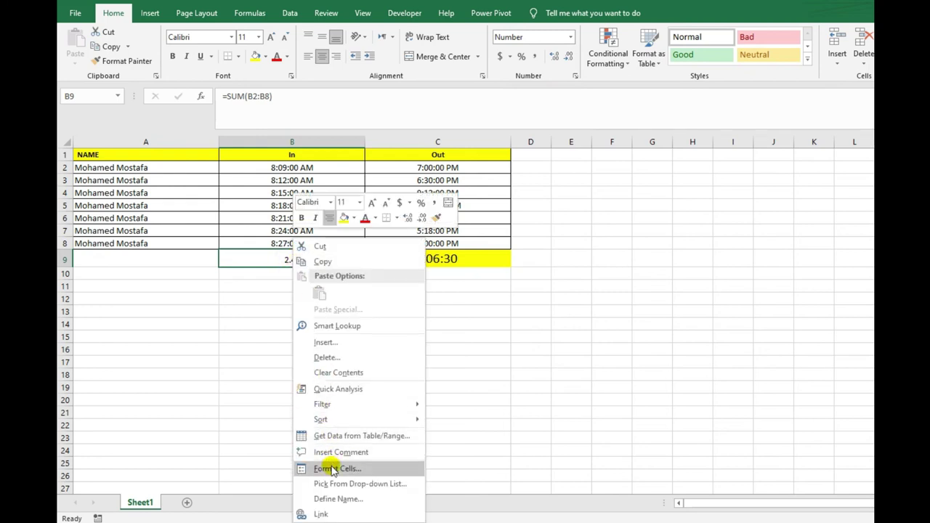
click(331, 469)
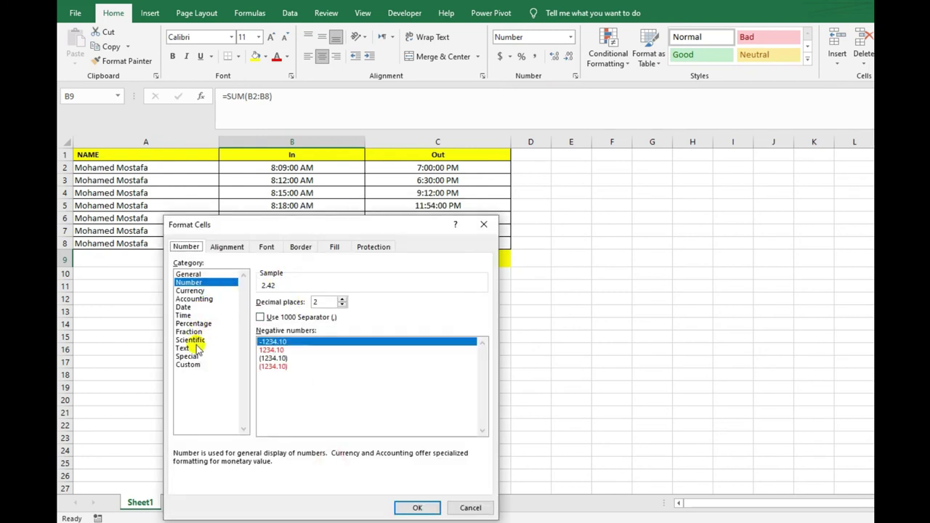
click(196, 365)
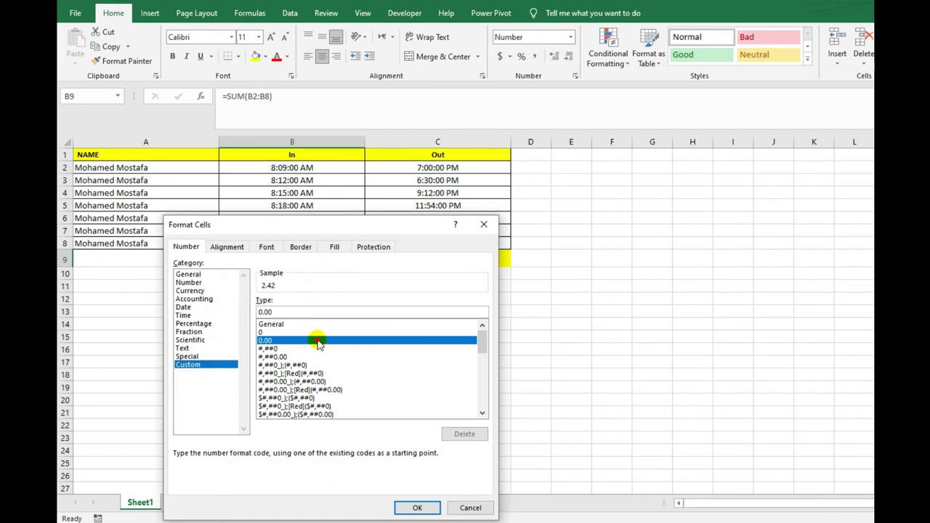
scroll(317, 341, down, 5)
scroll(316, 341, down, 5)
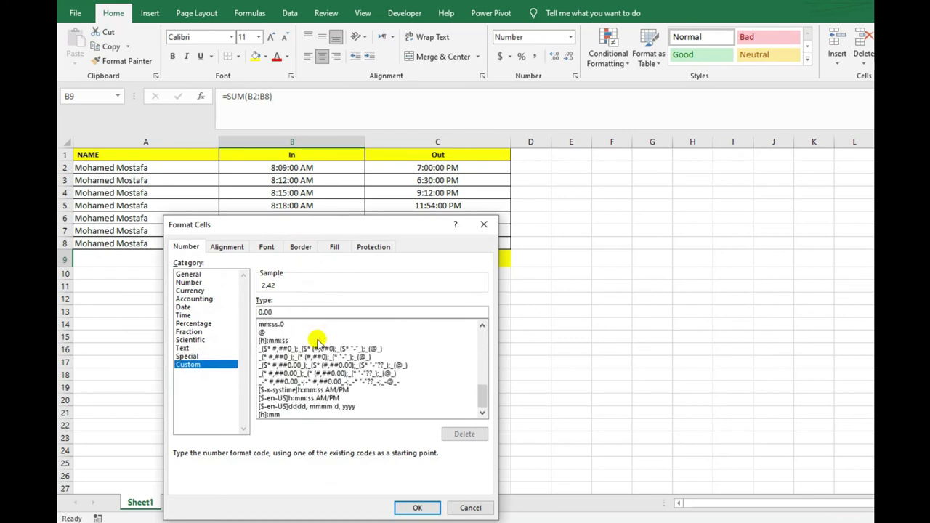
click(278, 342)
click(314, 312)
key(BackSpace)
key(BackSpace)
key(BackSpace)
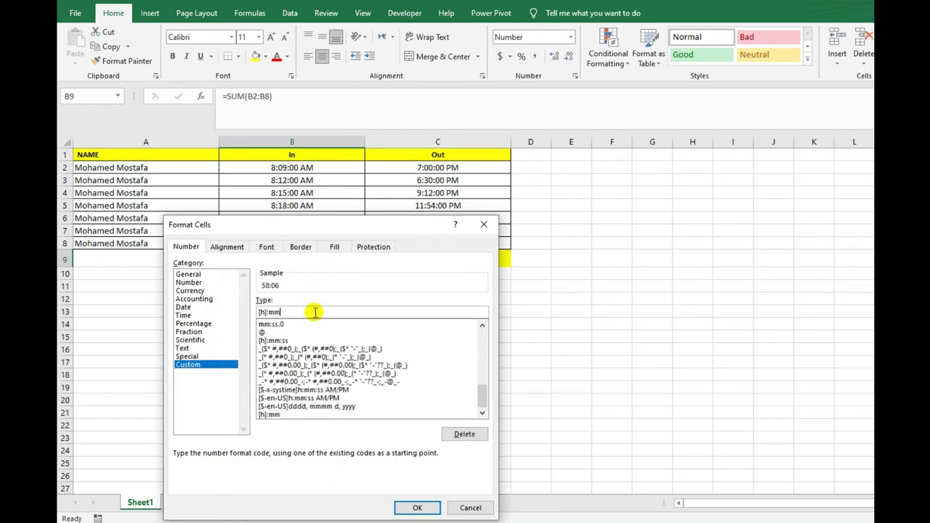
click(417, 507)
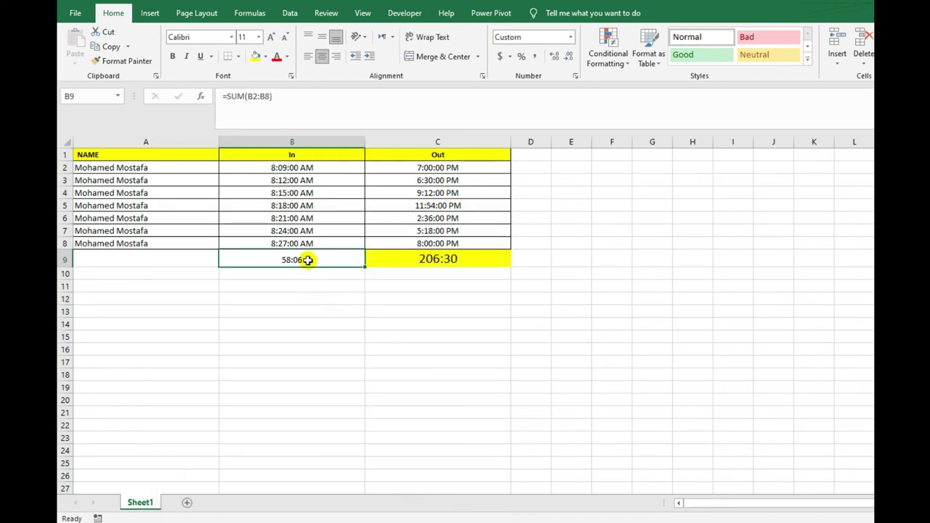
drag(307, 167, 308, 245)
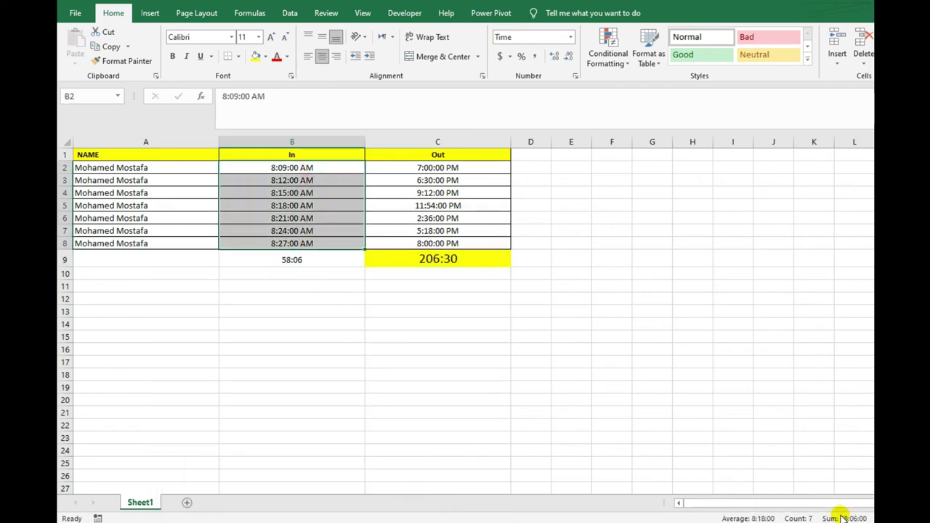
click(315, 295)
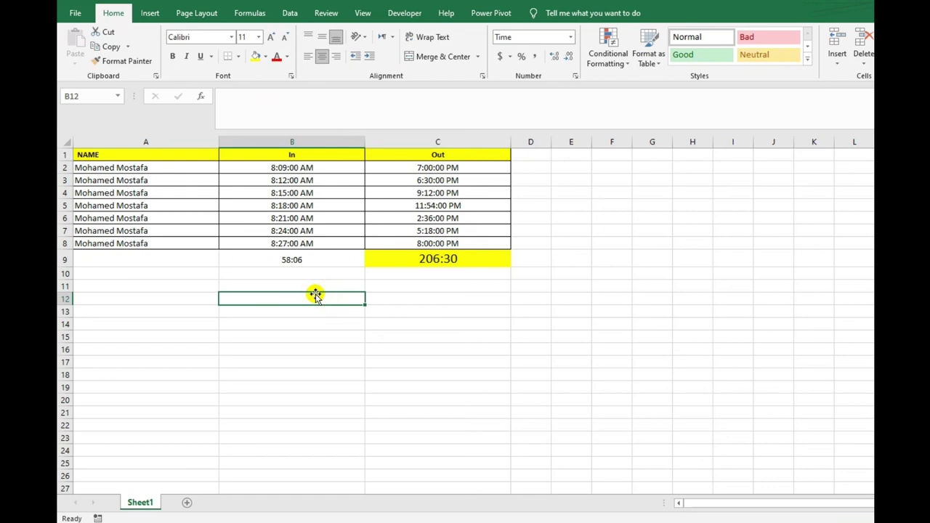